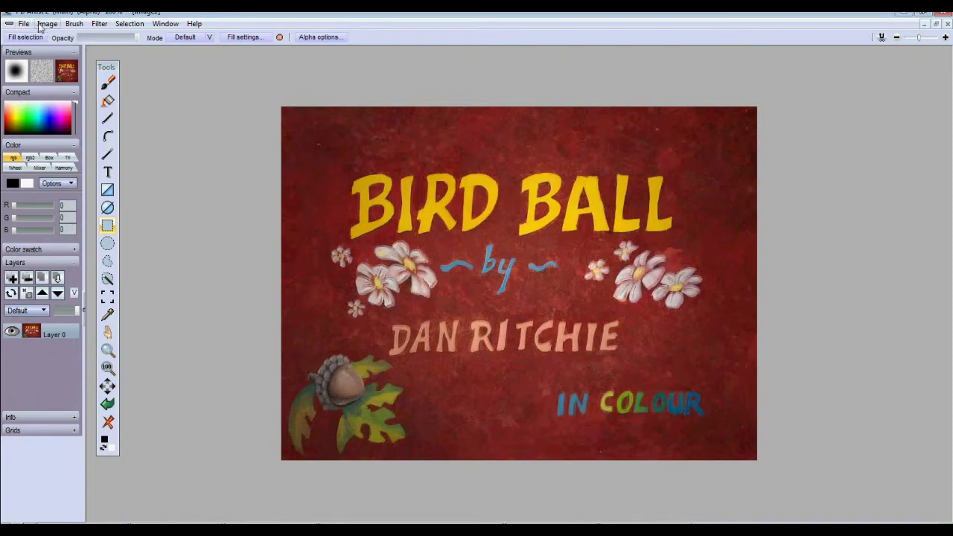
- Start a new image, which raises the warning that the Bird Ball title picture will be lost
{"action": "left_click", "coordinate": [947, 25]}
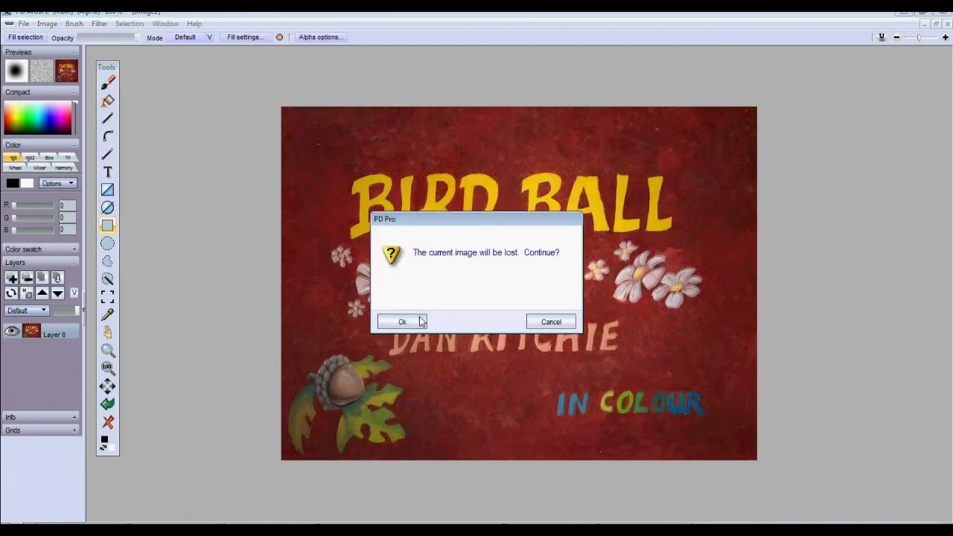
- Discard the old picture and create a blank 1024 x 768 canvas from the size presets
{"action": "left_click", "coordinate": [420, 316]}
{"action": "left_click", "coordinate": [557, 365]}
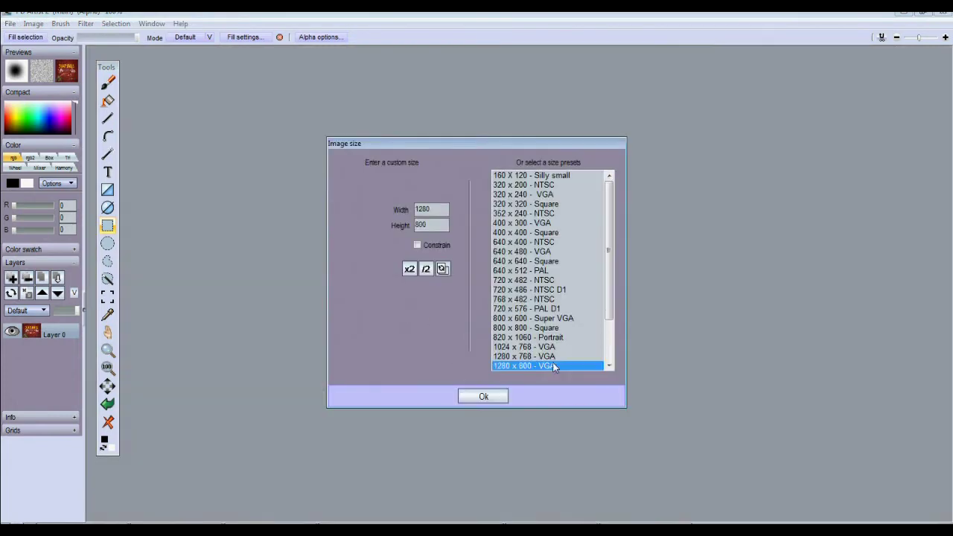
{"action": "left_click", "coordinate": [554, 347]}
{"action": "left_click", "coordinate": [482, 396]}
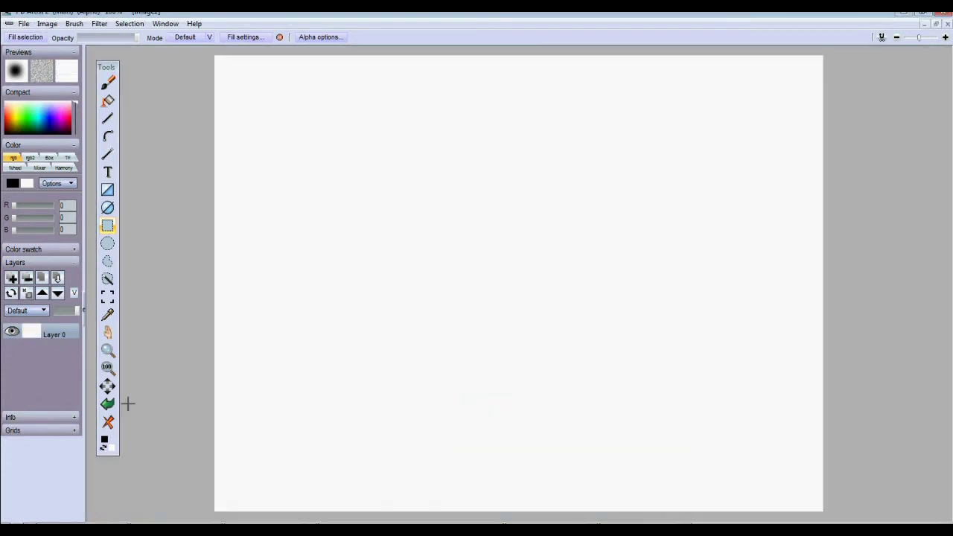
- Fill the canvas solid red and set dark red (R 72, G 12, B 0) as foreground
{"action": "left_click", "coordinate": [109, 449]}
{"action": "left_click_drag", "start_coordinate": [276, 249], "coordinate": [255, 223]}
{"action": "left_click", "coordinate": [355, 129]}
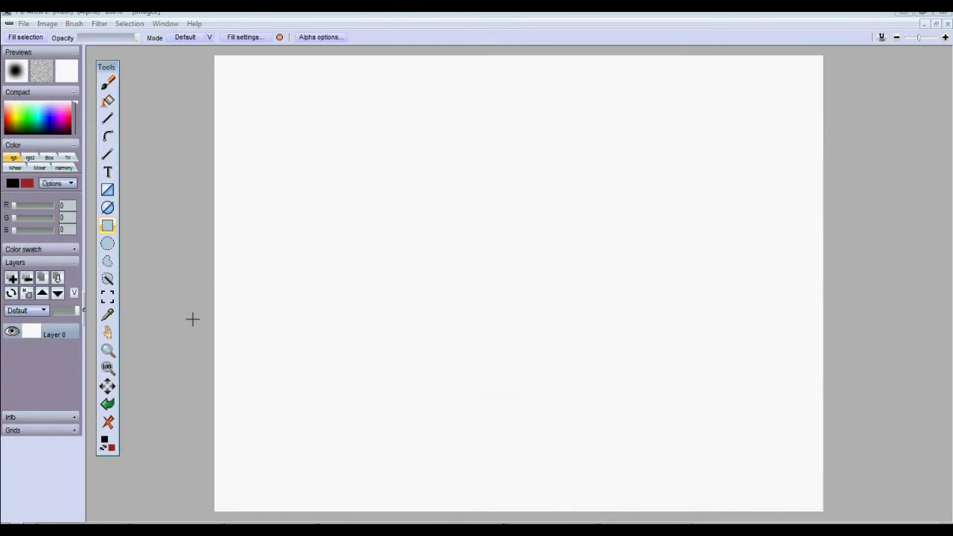
{"action": "left_click", "coordinate": [109, 425]}
{"action": "left_click_drag", "start_coordinate": [17, 112], "coordinate": [7, 134]}
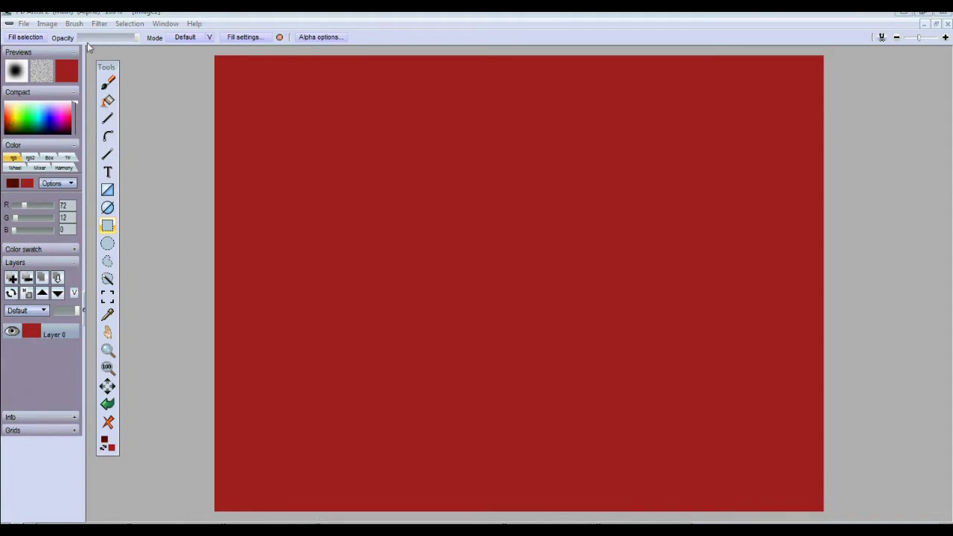
- Paint dark red across the canvas using the airbrush's Watercolor Texture Sponge grande brush
{"action": "left_click", "coordinate": [105, 84]}
{"action": "left_click", "coordinate": [108, 37]}
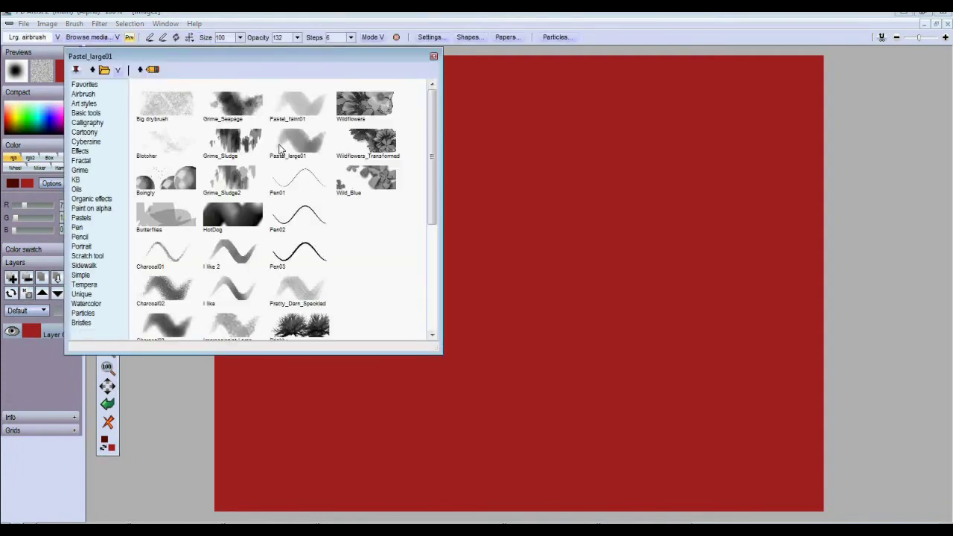
{"action": "left_click", "coordinate": [93, 304]}
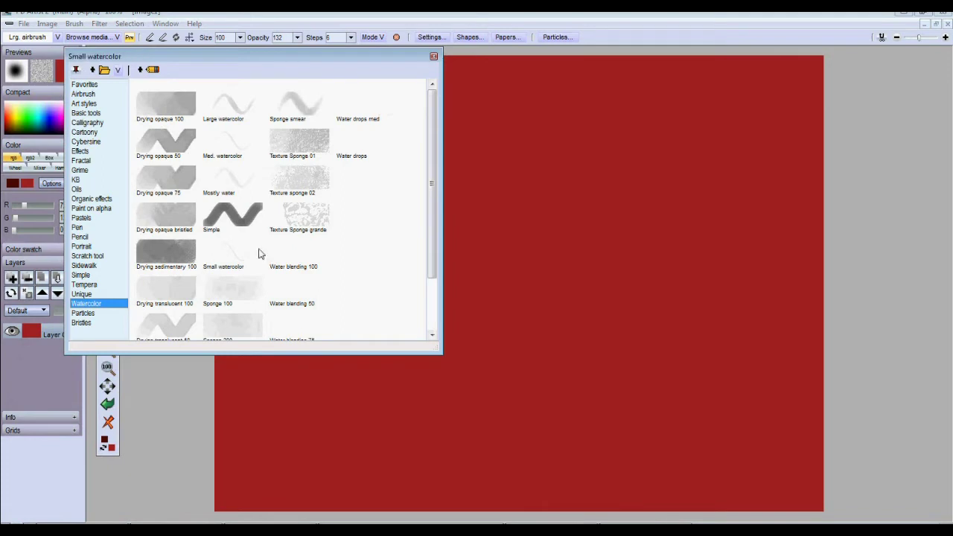
{"action": "left_click", "coordinate": [324, 236]}
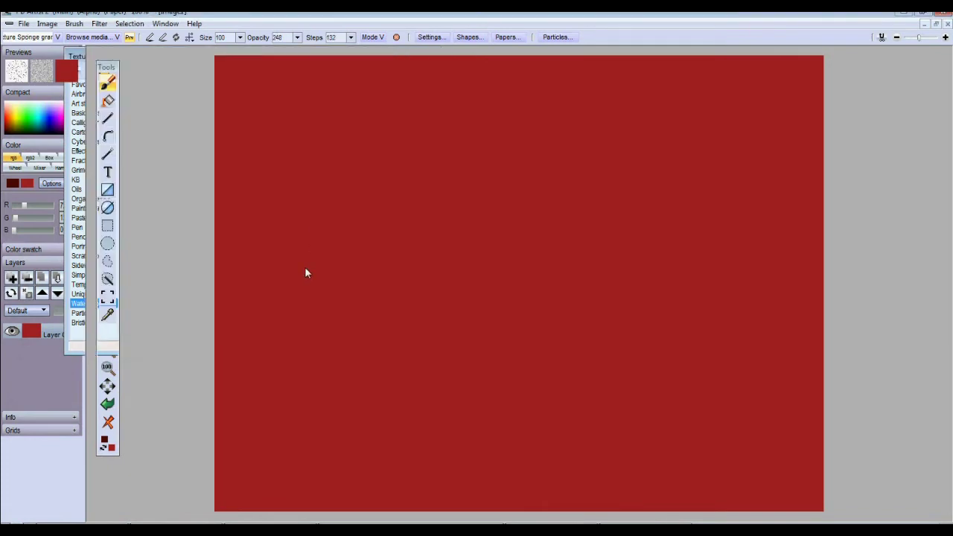
{"action": "mouse_move", "coordinate": [304, 270]}
{"action": "left_mouse_down"}
{"action": "mouse_move", "coordinate": [231, 276]}
{"action": "mouse_move", "coordinate": [232, 185]}
{"action": "mouse_move", "coordinate": [304, 77]}
{"action": "mouse_move", "coordinate": [424, 141]}
{"action": "mouse_move", "coordinate": [664, 75]}
{"action": "mouse_move", "coordinate": [825, 112]}
{"action": "mouse_move", "coordinate": [568, 246]}
{"action": "mouse_move", "coordinate": [347, 297]}
{"action": "mouse_move", "coordinate": [224, 412]}
{"action": "mouse_move", "coordinate": [312, 454]}
{"action": "mouse_move", "coordinate": [544, 428]}
{"action": "mouse_move", "coordinate": [623, 362]}
{"action": "mouse_move", "coordinate": [862, 471]}
{"action": "mouse_move", "coordinate": [809, 215]}
{"action": "mouse_move", "coordinate": [485, 144]}
{"action": "mouse_move", "coordinate": [313, 289]}
{"action": "mouse_move", "coordinate": [425, 432]}
{"action": "mouse_move", "coordinate": [484, 355]}
{"action": "mouse_move", "coordinate": [742, 346]}
{"action": "mouse_move", "coordinate": [762, 100]}
{"action": "mouse_move", "coordinate": [506, 154]}
{"action": "mouse_move", "coordinate": [355, 455]}
{"action": "mouse_move", "coordinate": [449, 294]}
{"action": "mouse_move", "coordinate": [595, 196]}
{"action": "mouse_move", "coordinate": [839, 212]}
{"action": "left_mouse_up"}
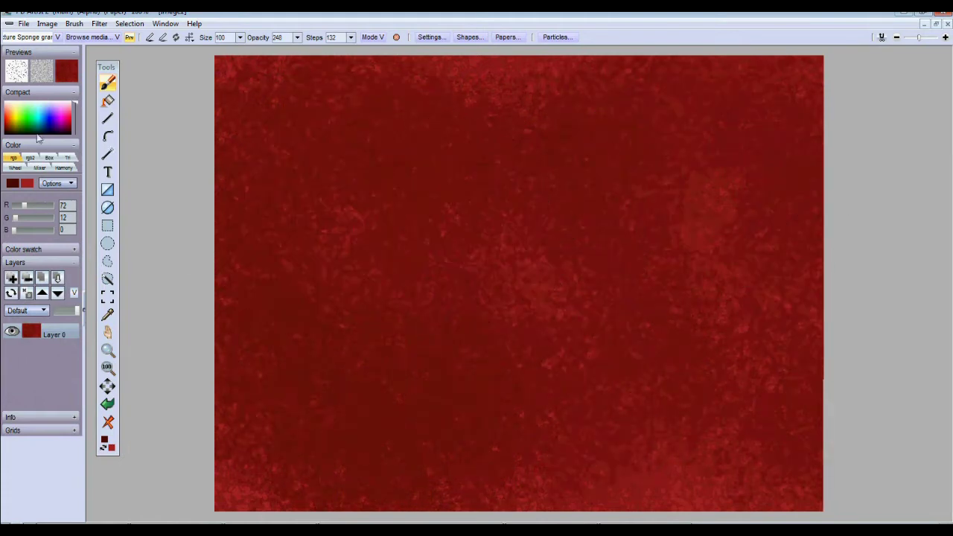
- Sponge salmon (R 255, G 128, B 103) texture across the canvas, undoing one misplaced dab
{"action": "left_click", "coordinate": [9, 116]}
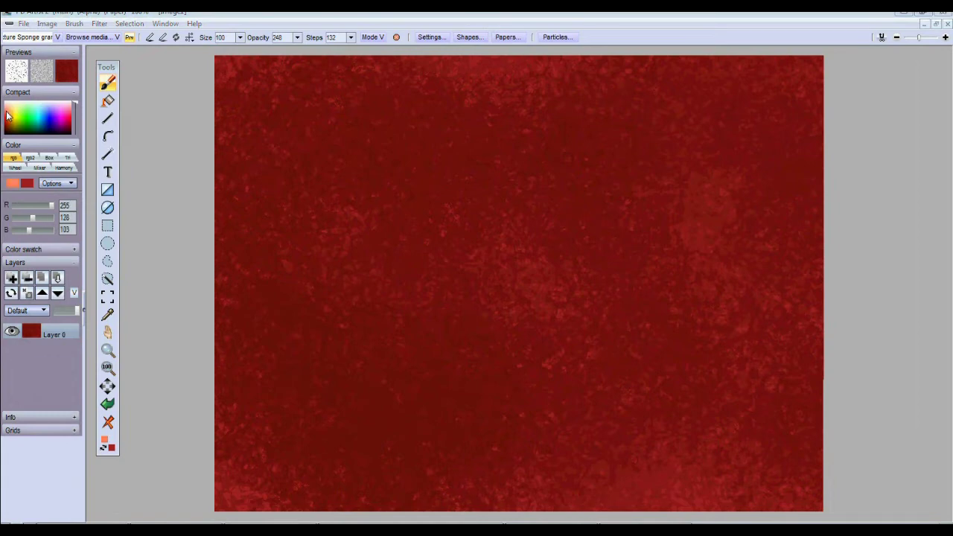
{"action": "mouse_move", "coordinate": [206, 239]}
{"action": "left_mouse_down"}
{"action": "mouse_move", "coordinate": [242, 291]}
{"action": "mouse_move", "coordinate": [238, 375]}
{"action": "mouse_move", "coordinate": [355, 416]}
{"action": "mouse_move", "coordinate": [273, 163]}
{"action": "mouse_move", "coordinate": [376, 100]}
{"action": "mouse_move", "coordinate": [419, 238]}
{"action": "mouse_move", "coordinate": [525, 347]}
{"action": "mouse_move", "coordinate": [493, 489]}
{"action": "mouse_move", "coordinate": [500, 234]}
{"action": "mouse_move", "coordinate": [531, 108]}
{"action": "mouse_move", "coordinate": [629, 232]}
{"action": "mouse_move", "coordinate": [697, 344]}
{"action": "mouse_move", "coordinate": [794, 439]}
{"action": "mouse_move", "coordinate": [734, 121]}
{"action": "left_mouse_up"}
{"action": "left_click", "coordinate": [319, 298]}
{"action": "key", "text": "ctrl+z"}
{"action": "mouse_move", "coordinate": [402, 295]}
{"action": "left_mouse_down"}
{"action": "mouse_move", "coordinate": [391, 346]}
{"action": "mouse_move", "coordinate": [248, 418]}
{"action": "mouse_move", "coordinate": [220, 346]}
{"action": "mouse_move", "coordinate": [641, 444]}
{"action": "mouse_move", "coordinate": [812, 464]}
{"action": "mouse_move", "coordinate": [540, 362]}
{"action": "mouse_move", "coordinate": [526, 336]}
{"action": "mouse_move", "coordinate": [237, 174]}
{"action": "mouse_move", "coordinate": [183, 159]}
{"action": "mouse_move", "coordinate": [112, 87]}
{"action": "left_mouse_up"}
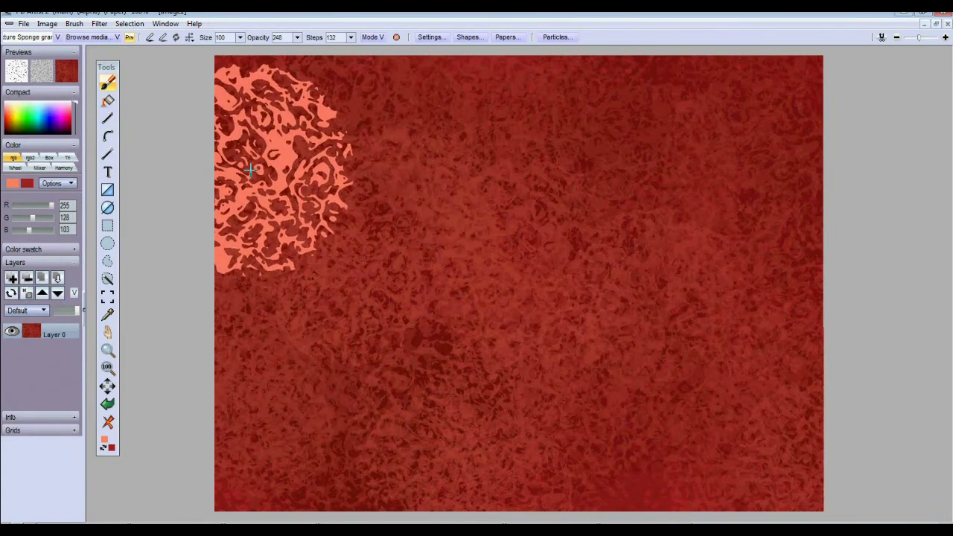
{"action": "key", "text": "1"}
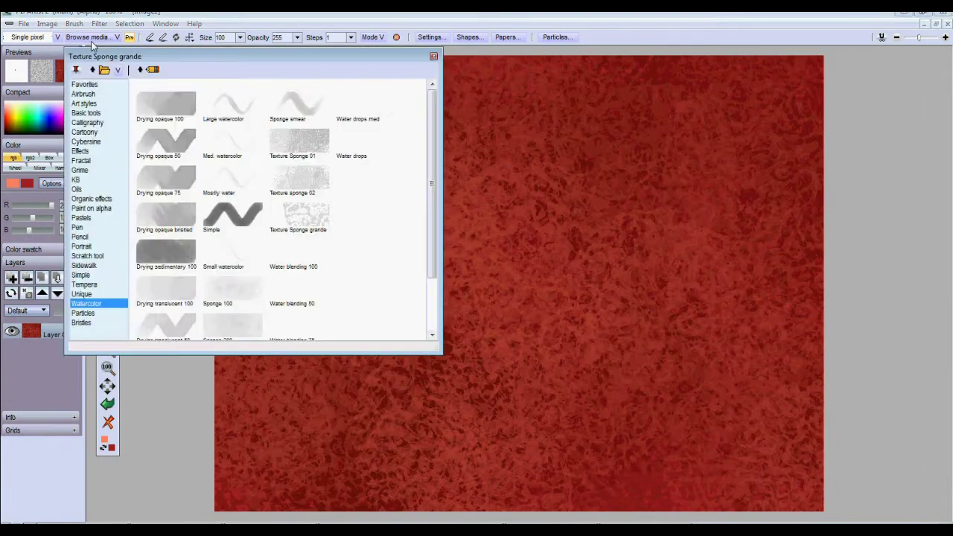
- Darken the lower, middle and right canvas with near-black red (R 35, G 3, B 0) Texture Sponge grande dabs
{"action": "left_click", "coordinate": [166, 251]}
{"action": "left_click_drag", "start_coordinate": [39, 137], "coordinate": [9, 134]}
{"action": "mouse_move", "coordinate": [317, 156]}
{"action": "left_mouse_down"}
{"action": "mouse_move", "coordinate": [368, 162]}
{"action": "mouse_move", "coordinate": [419, 217]}
{"action": "mouse_move", "coordinate": [323, 140]}
{"action": "mouse_move", "coordinate": [298, 150]}
{"action": "left_mouse_up"}
{"action": "key", "text": "ctrl+z"}
{"action": "left_click", "coordinate": [394, 400]}
{"action": "key", "text": "ctrl+z"}
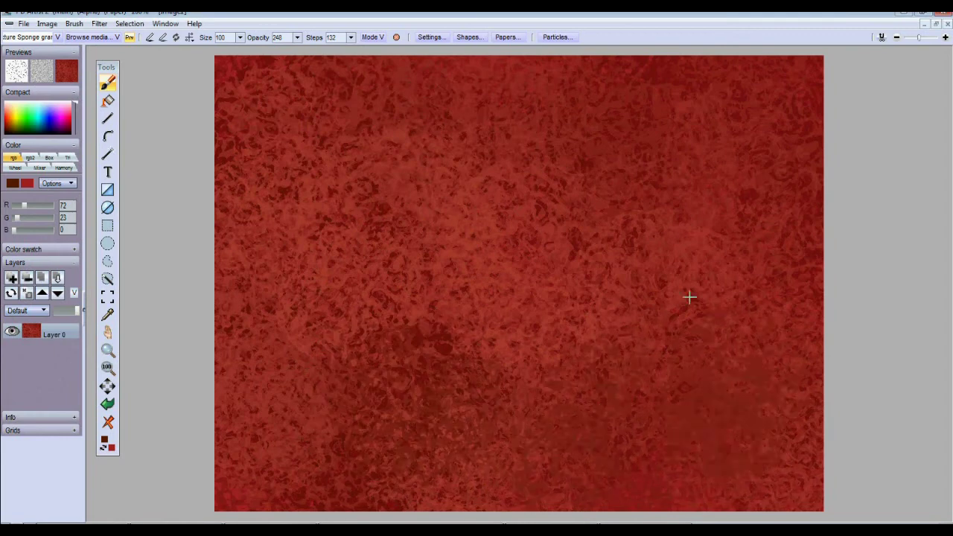
{"action": "left_click", "coordinate": [283, 292]}
{"action": "key", "text": "ctrl+z"}
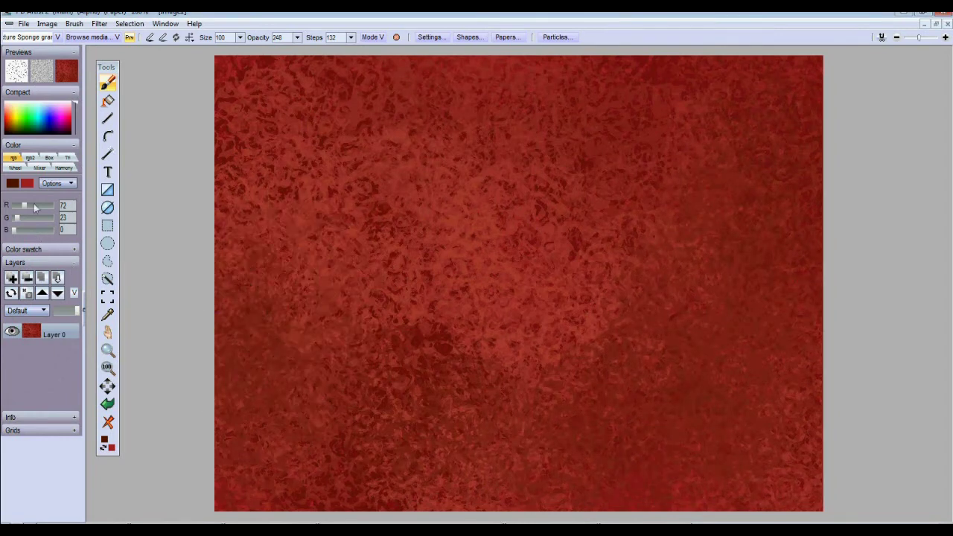
{"action": "left_click_drag", "start_coordinate": [36, 207], "coordinate": [15, 232]}
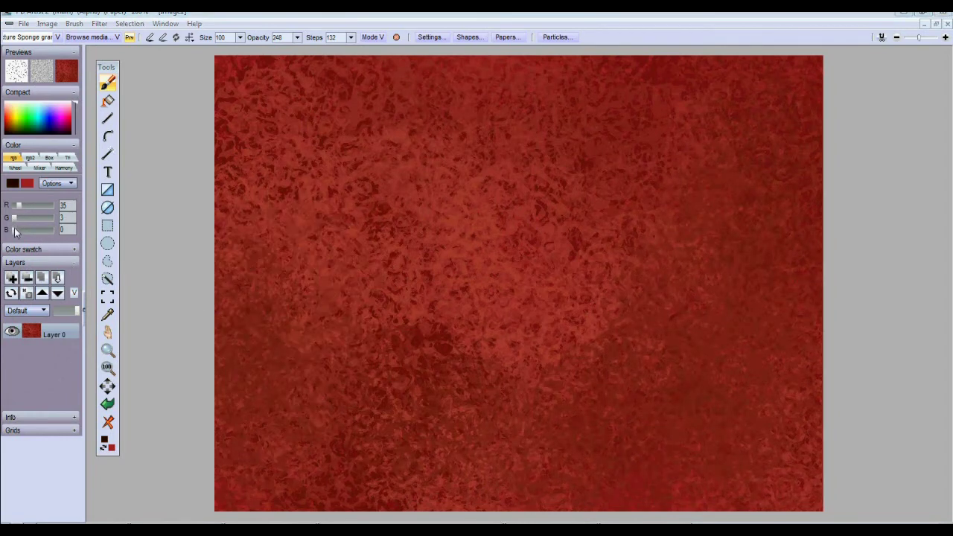
{"action": "mouse_move", "coordinate": [313, 198]}
{"action": "left_mouse_down"}
{"action": "mouse_move", "coordinate": [263, 385]}
{"action": "mouse_move", "coordinate": [717, 424]}
{"action": "mouse_move", "coordinate": [614, 139]}
{"action": "mouse_move", "coordinate": [817, 308]}
{"action": "mouse_move", "coordinate": [871, 283]}
{"action": "mouse_move", "coordinate": [786, 404]}
{"action": "mouse_move", "coordinate": [757, 422]}
{"action": "mouse_move", "coordinate": [579, 461]}
{"action": "mouse_move", "coordinate": [295, 501]}
{"action": "mouse_move", "coordinate": [706, 481]}
{"action": "mouse_move", "coordinate": [812, 454]}
{"action": "left_mouse_up"}
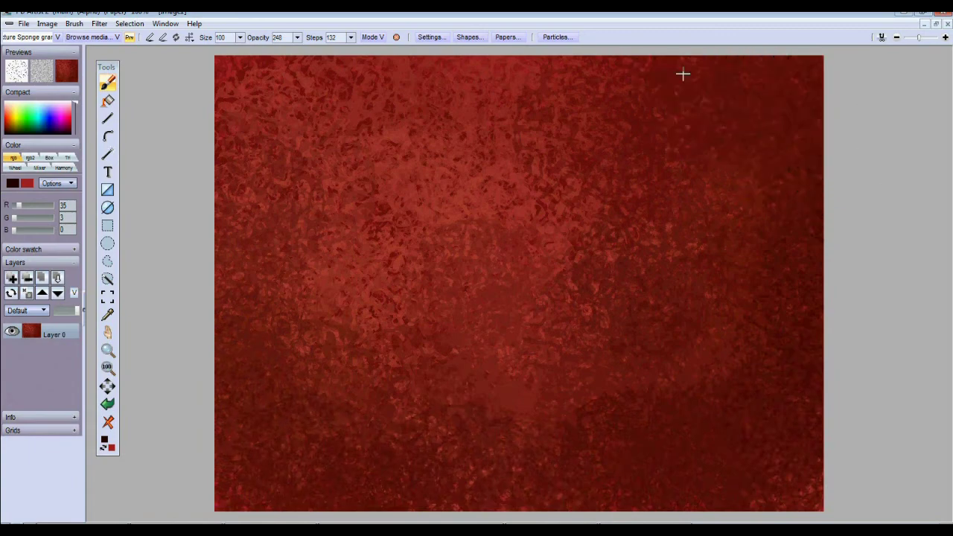
- Stamp cream (255, 246, 210) sponge texture on the upper left, then switch to peach (255, 182, 130)
{"action": "left_click", "coordinate": [10, 115]}
{"action": "left_click", "coordinate": [419, 139]}
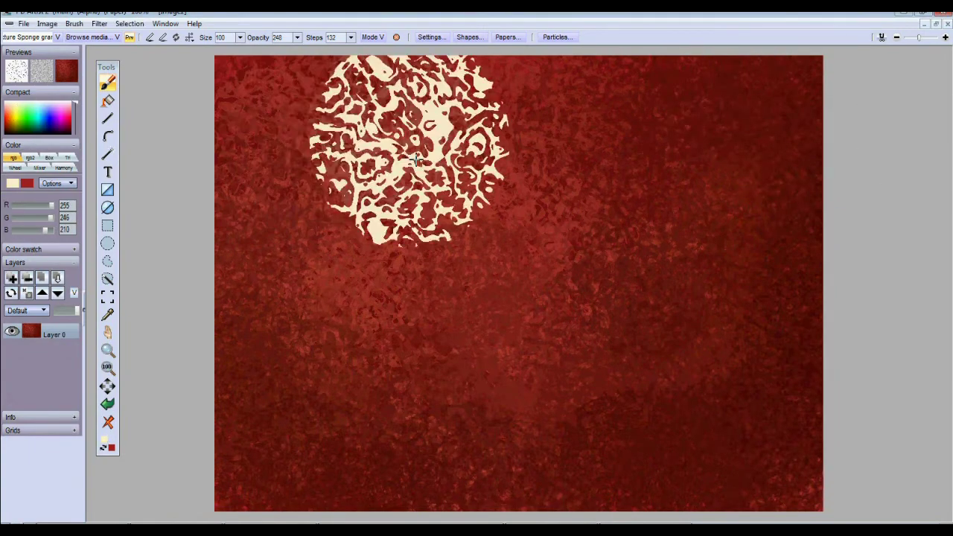
{"action": "left_click", "coordinate": [370, 223]}
{"action": "left_click", "coordinate": [333, 118]}
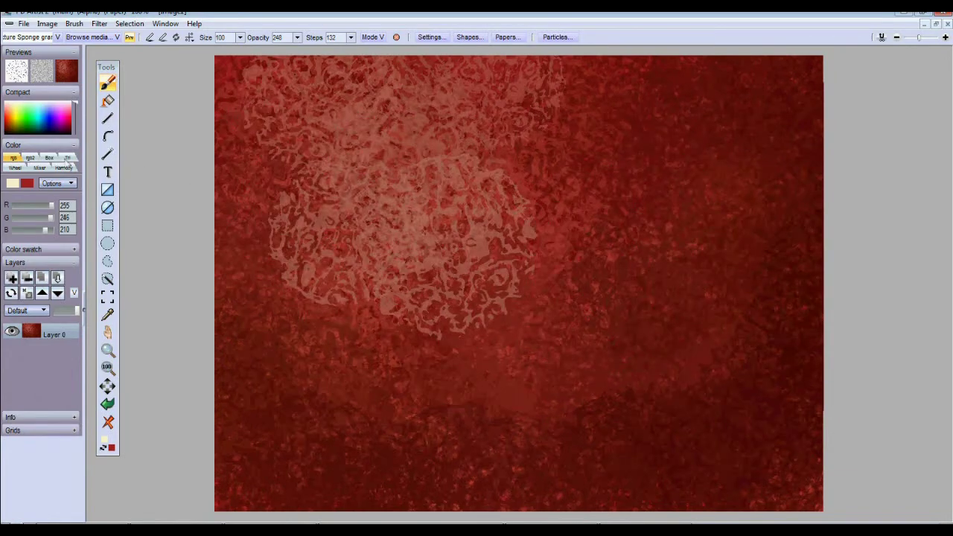
{"action": "left_click", "coordinate": [12, 116]}
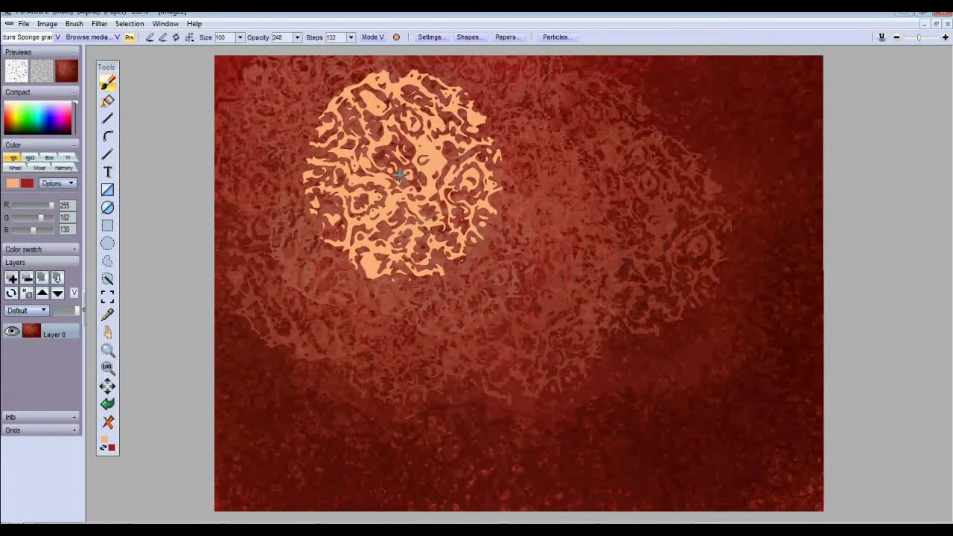
{"action": "key", "text": "Escape"}
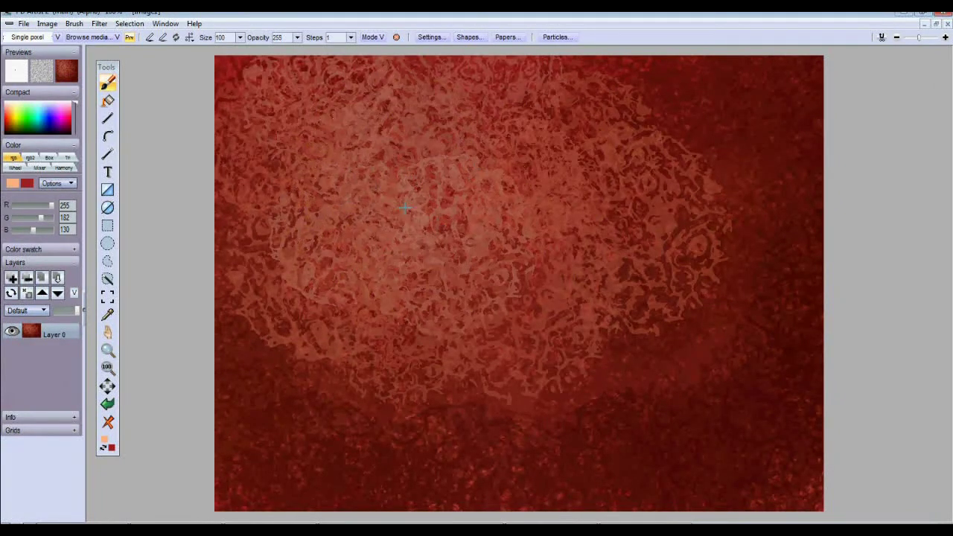